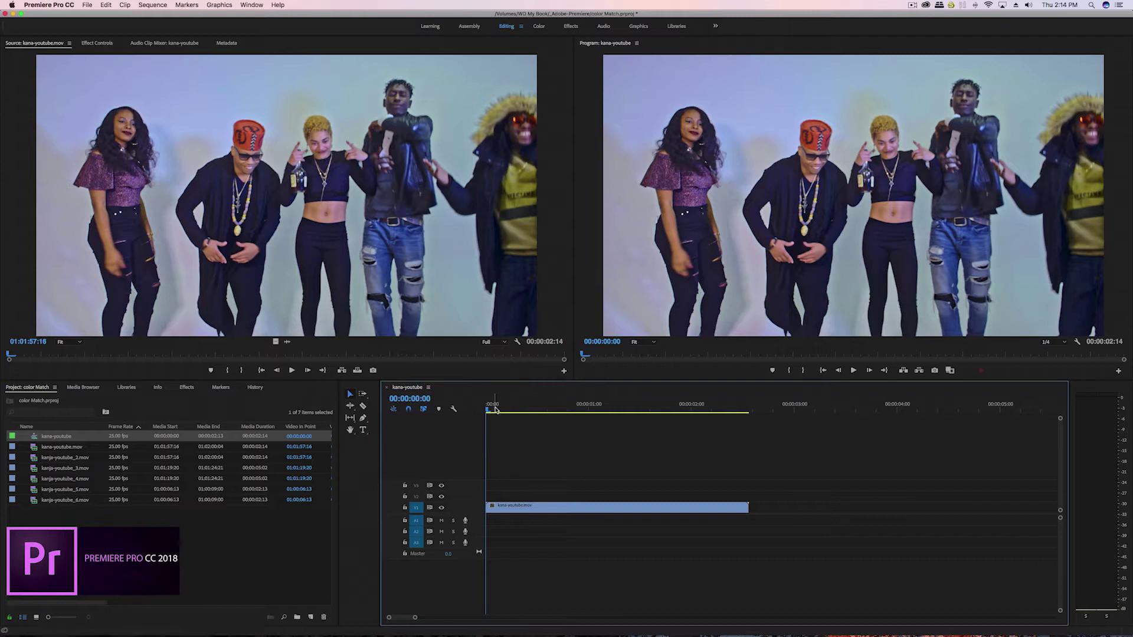
Add kanja-youtube_2.mov after the first clip, set the playhead to 00:00:02:20, and switch to the Color workspace.
key(space)
double_click(65, 457)
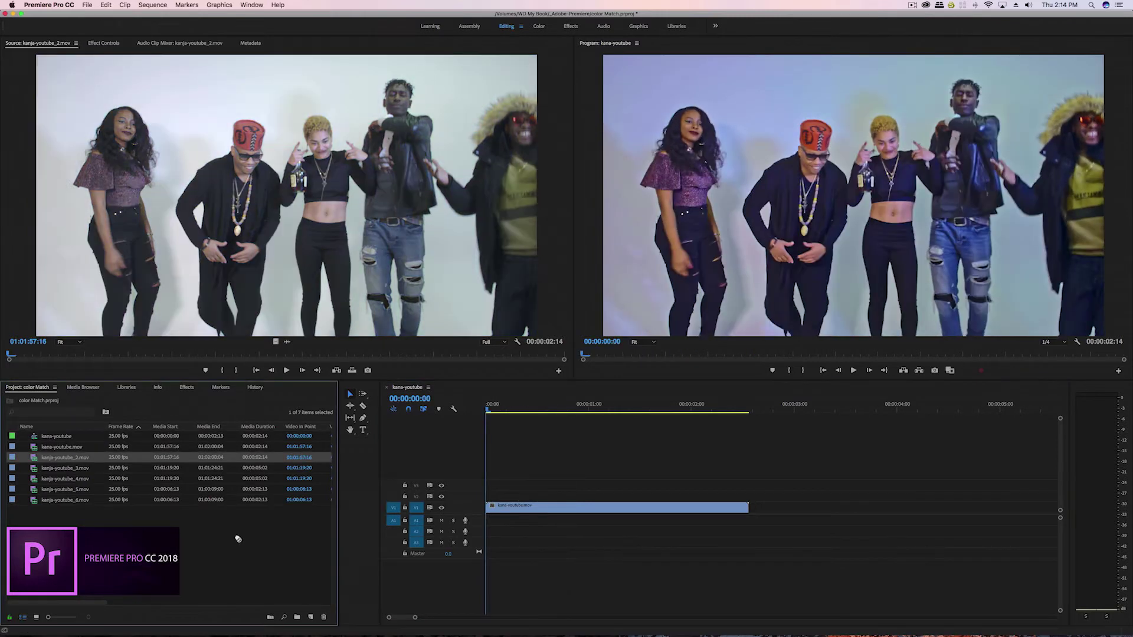
drag(238, 538, 754, 521)
click(773, 409)
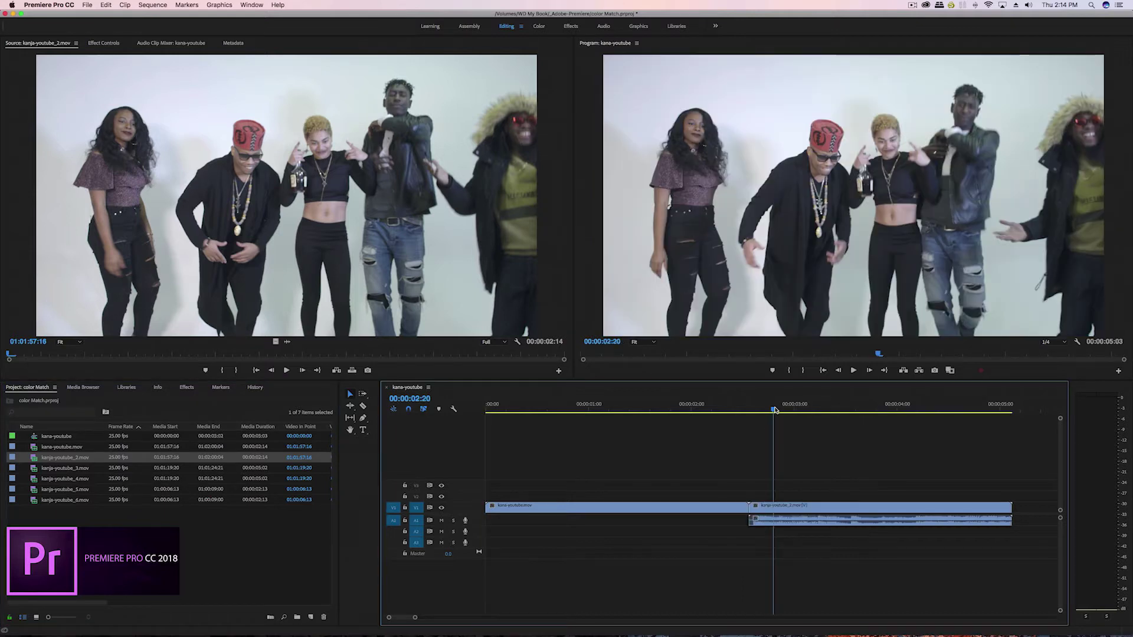
click(539, 26)
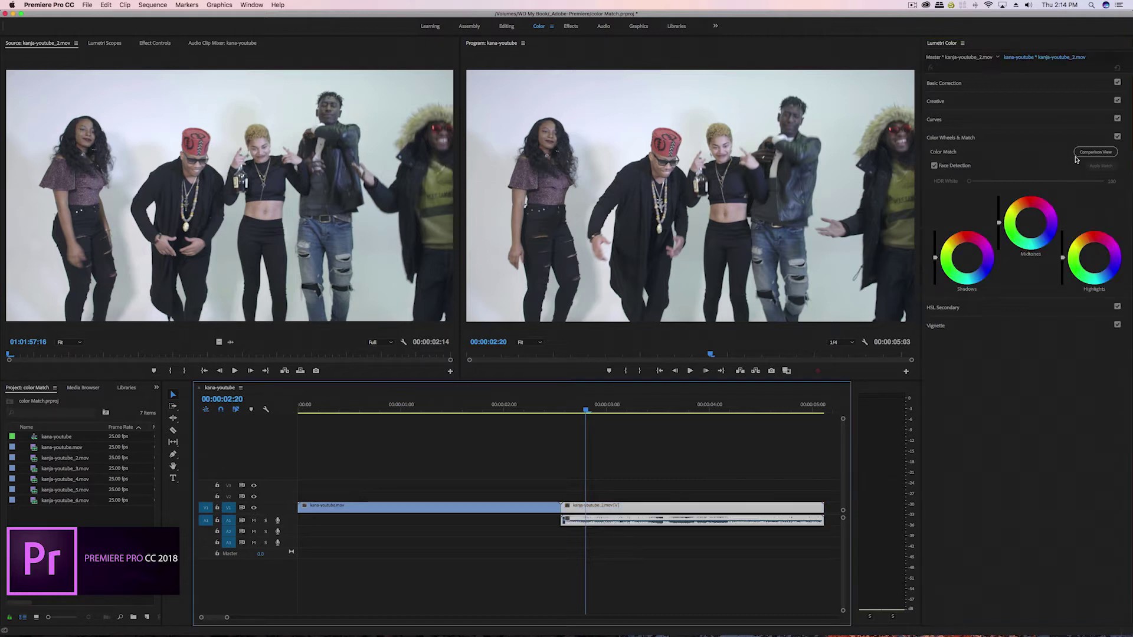
Turn on Lumetri Comparison View as a horizontal split, with the divider between reference and current.
click(1086, 153)
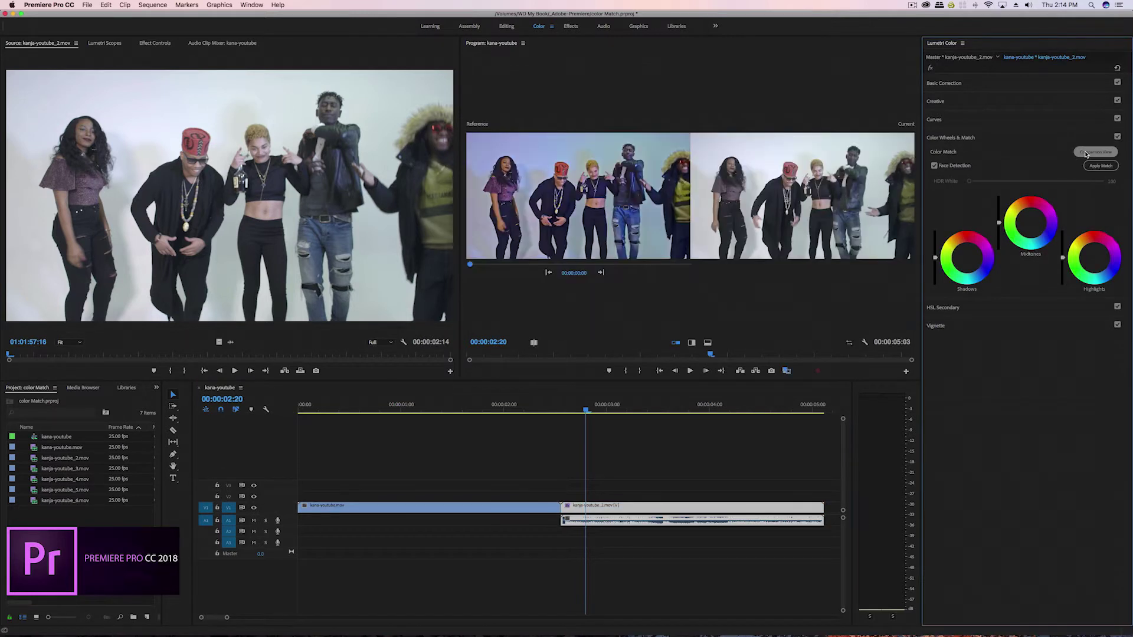
click(1086, 153)
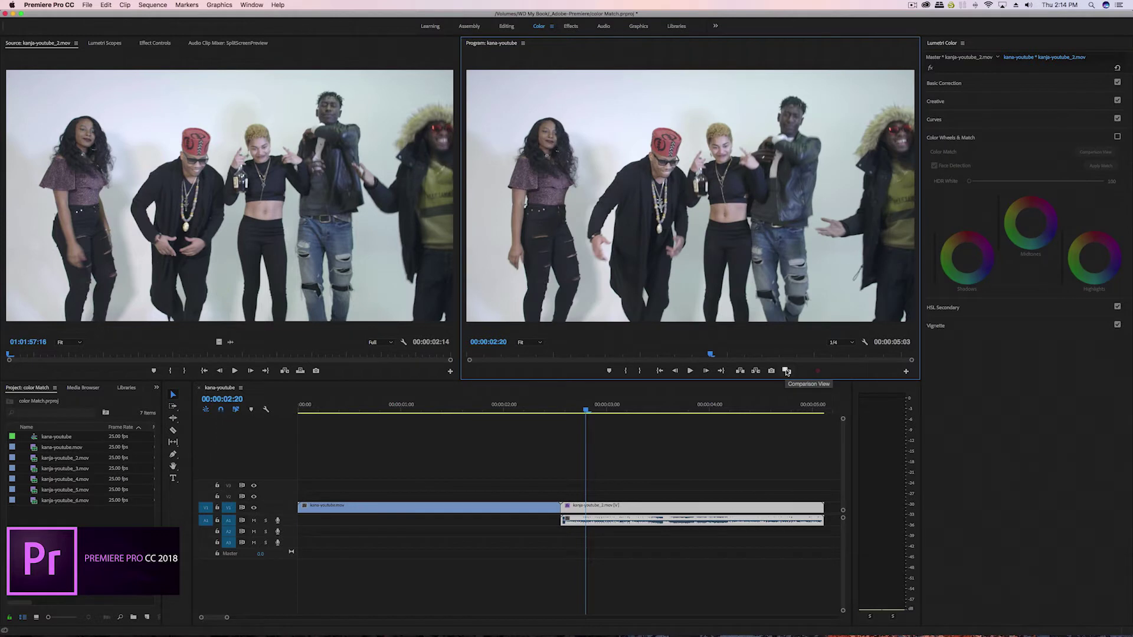
click(786, 371)
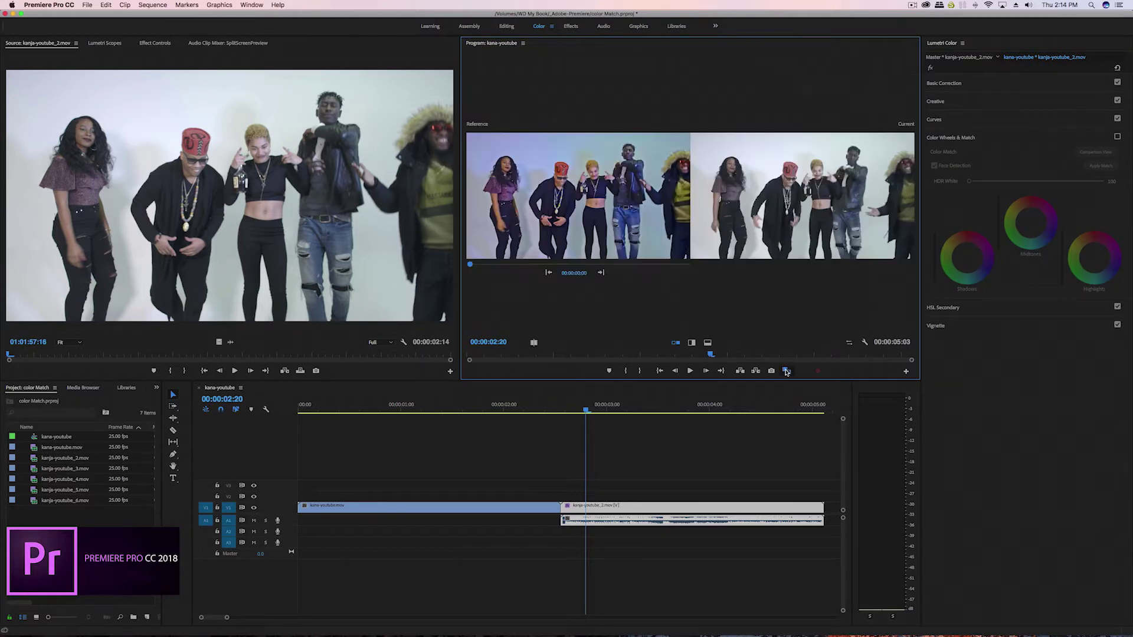
click(691, 343)
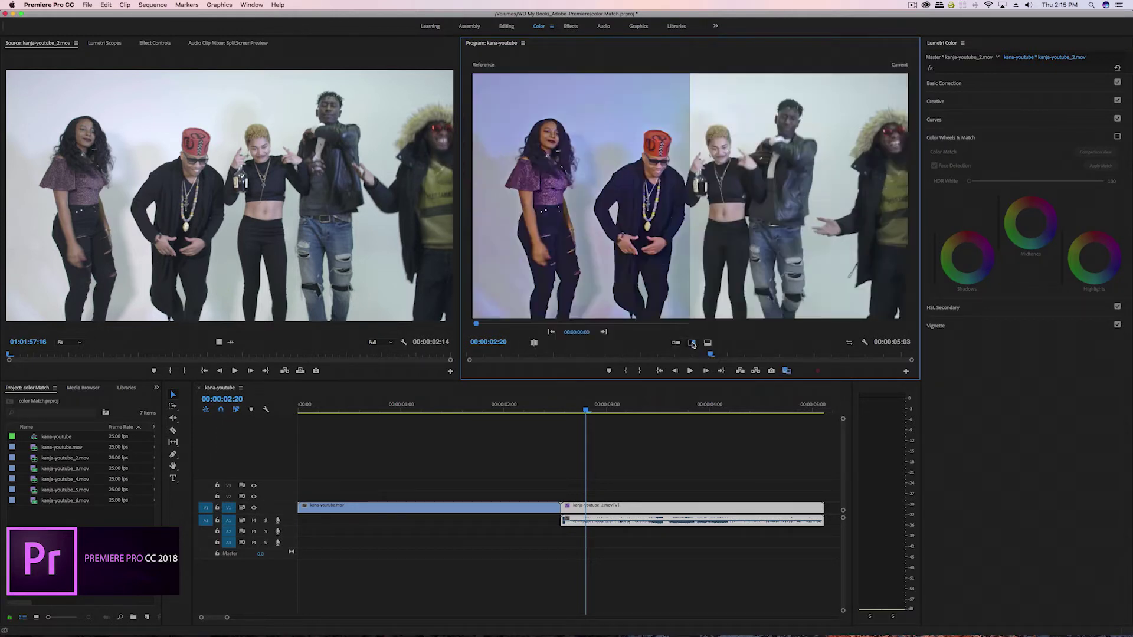
drag(715, 239, 682, 236)
click(707, 342)
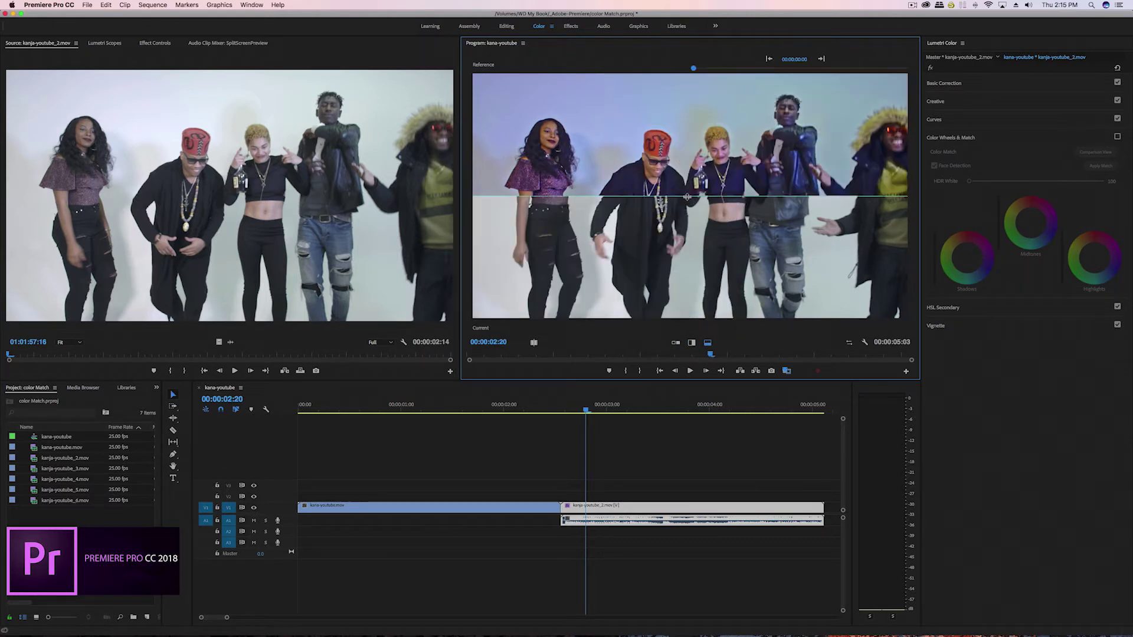
drag(690, 207, 690, 268)
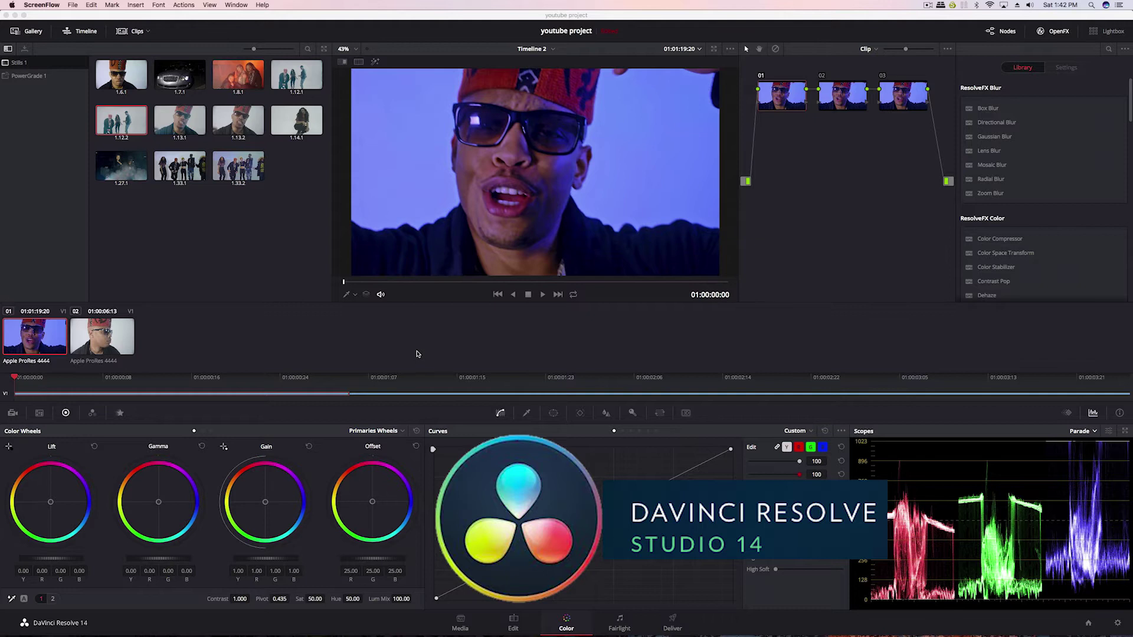
click(97, 341)
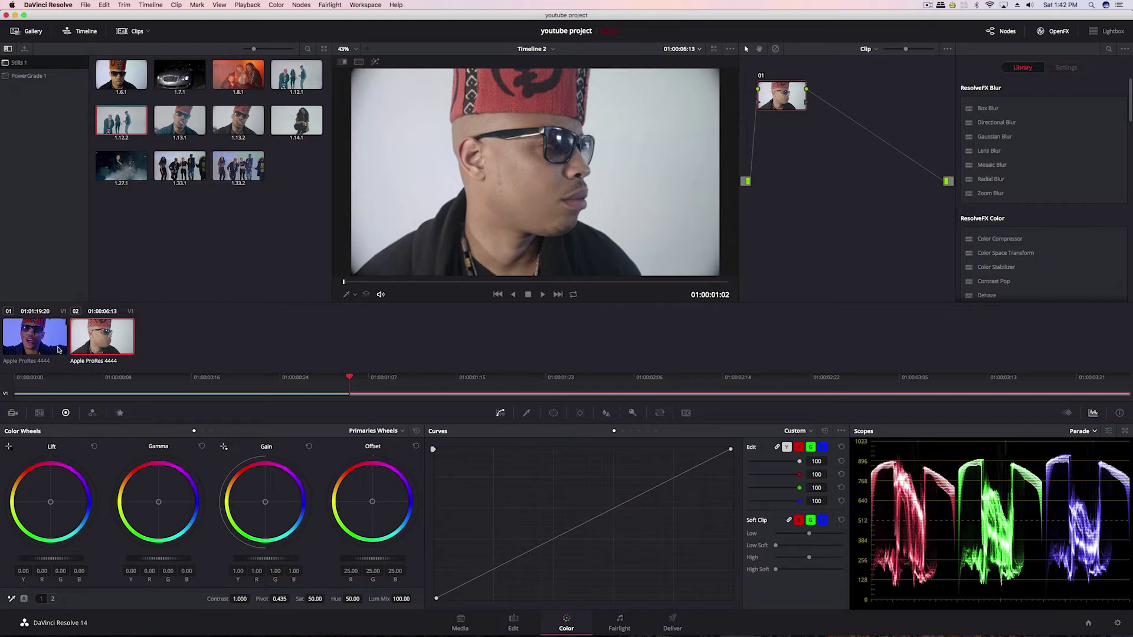
key(alt+s)
key(alt+s)
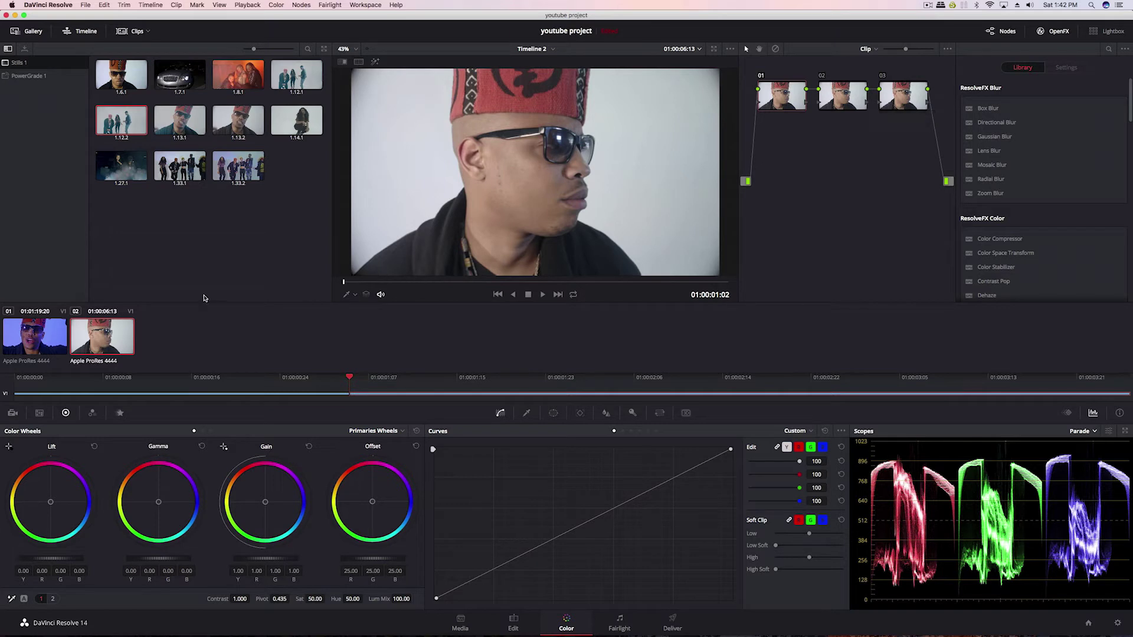
click(49, 345)
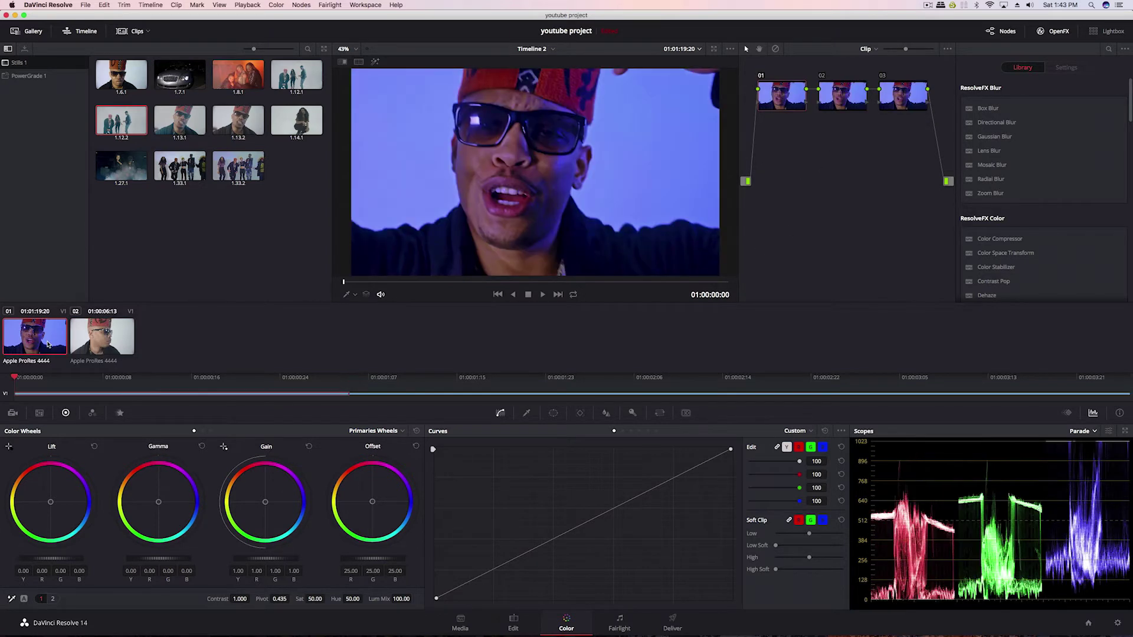
click(86, 345)
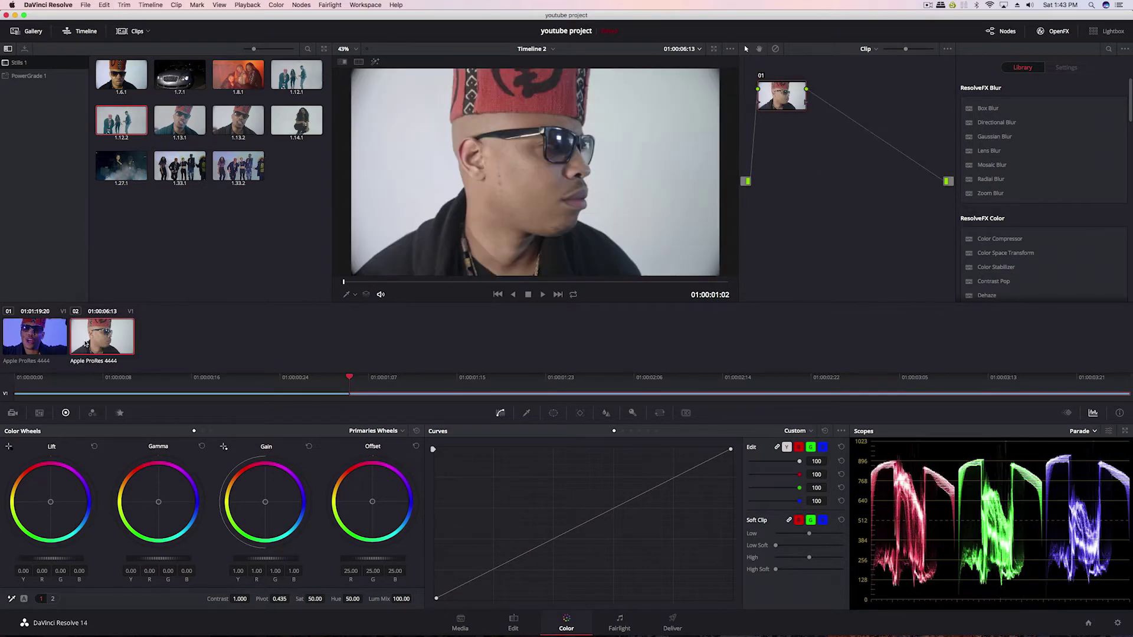
click(41, 341)
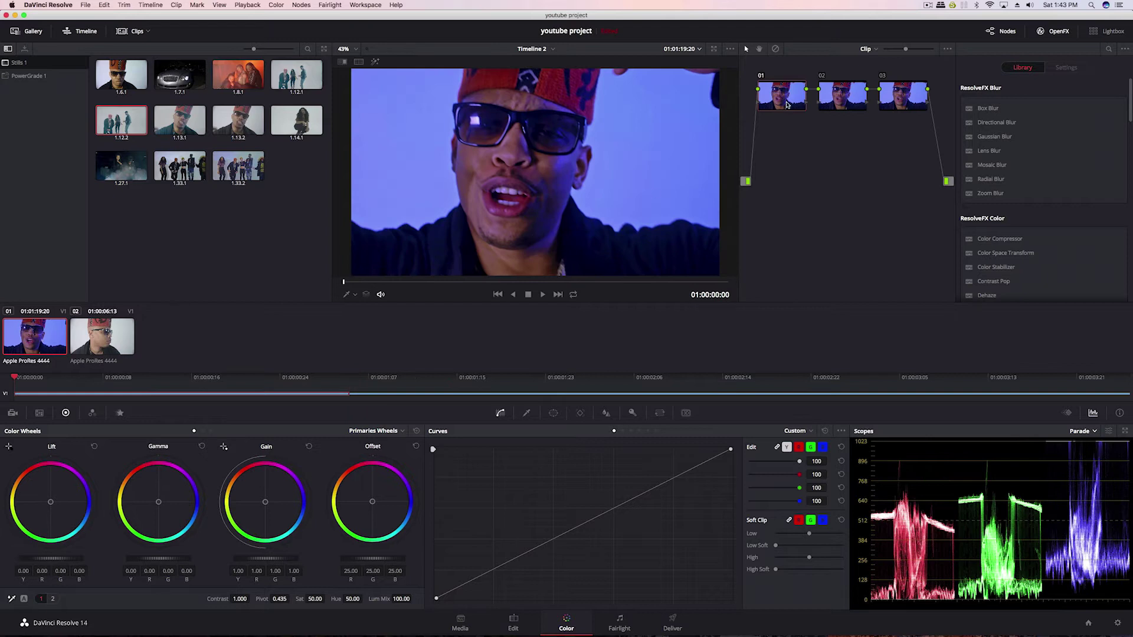
click(837, 95)
drag(593, 527, 566, 487)
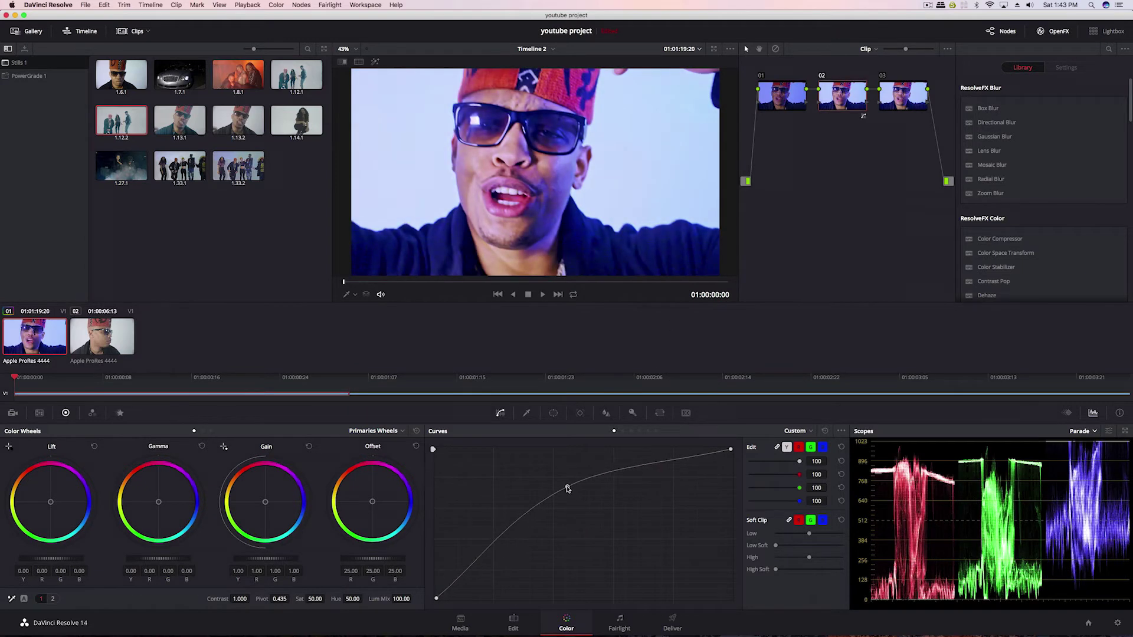
click(799, 448)
drag(565, 488, 583, 505)
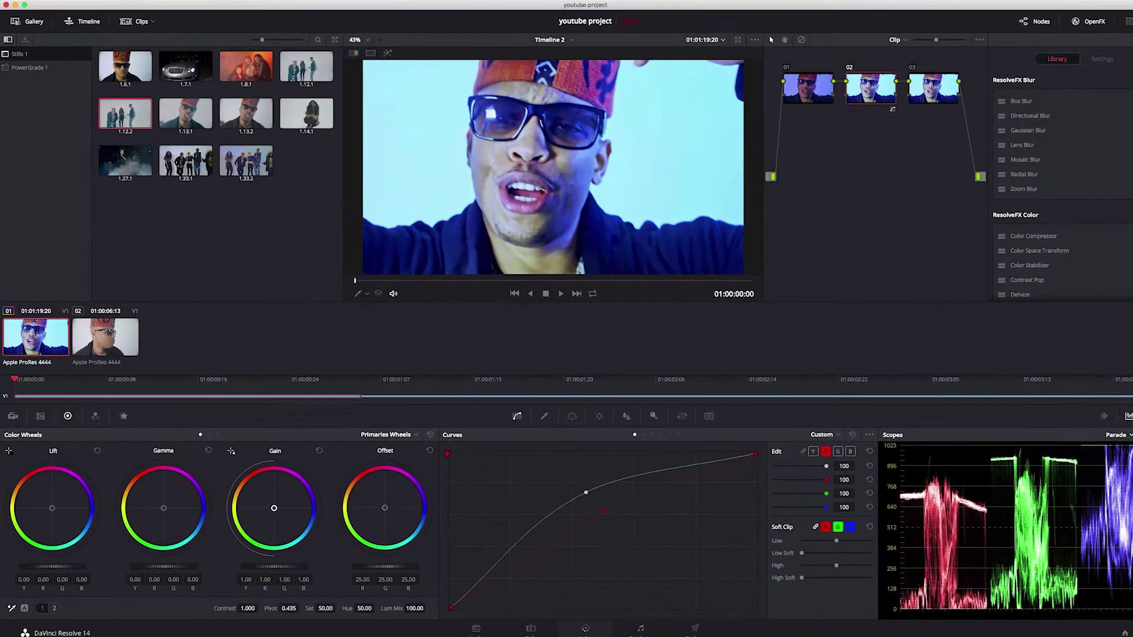
drag(274, 508, 262, 497)
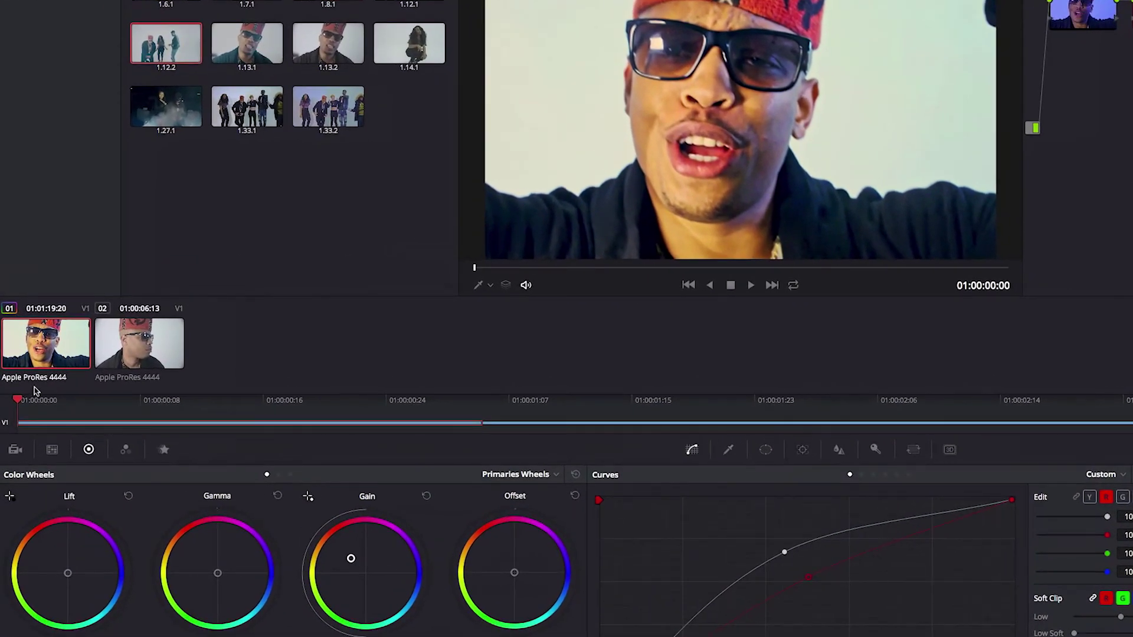
click(129, 361)
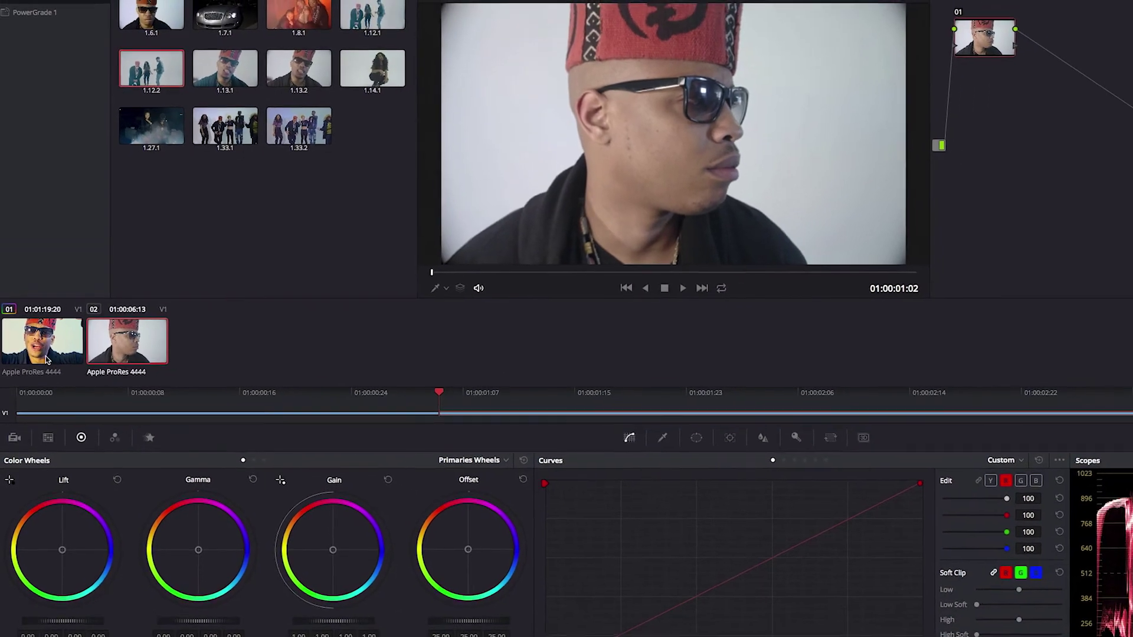
middle_click(50, 363)
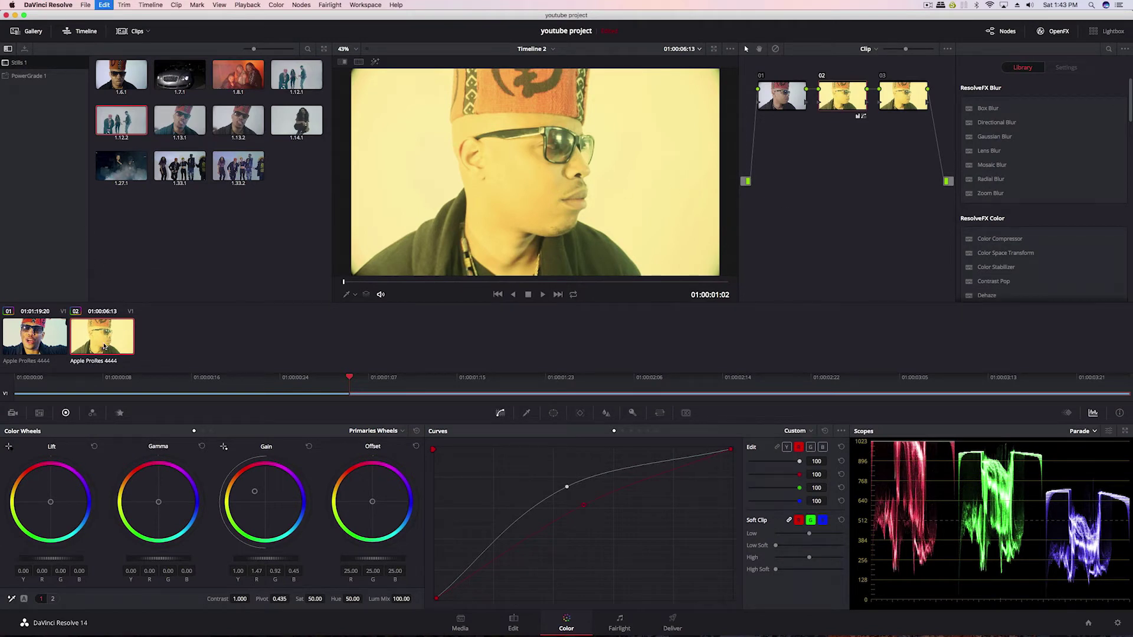
key(super+Home)
click(47, 345)
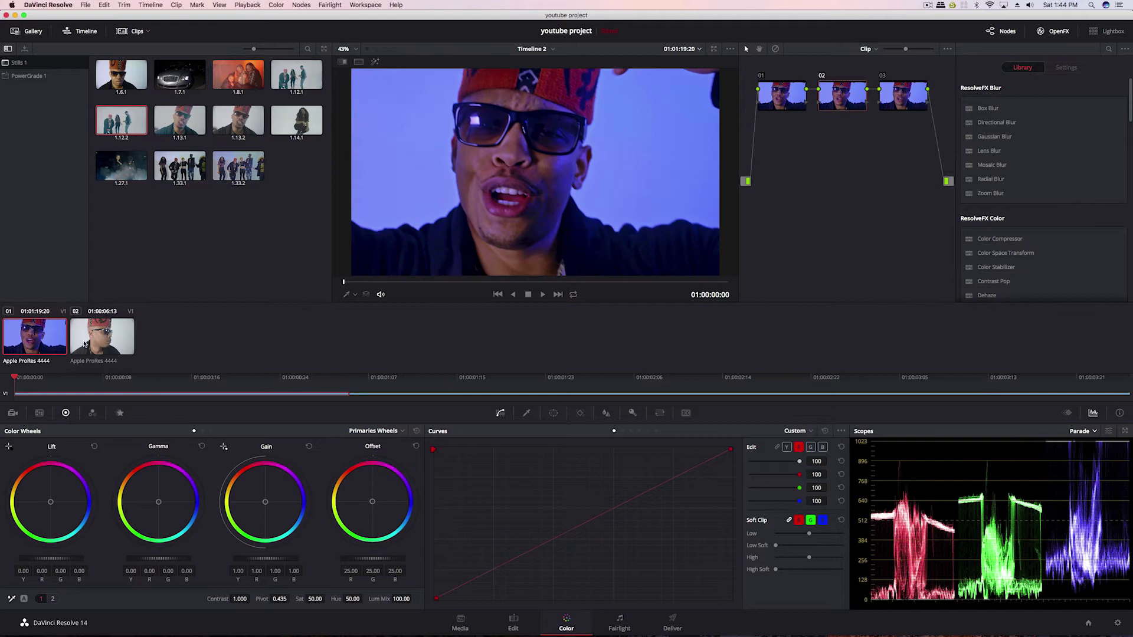
click(84, 345)
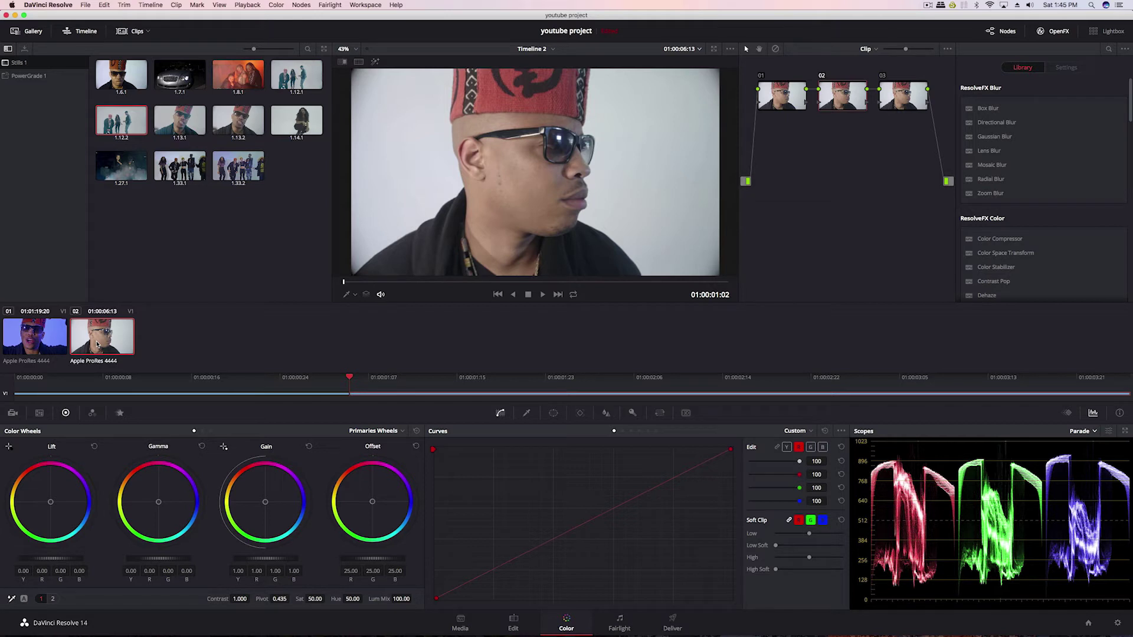
Grab still 1.1.1 from reference clip 01 and apply its grade to clip 02.
click(47, 332)
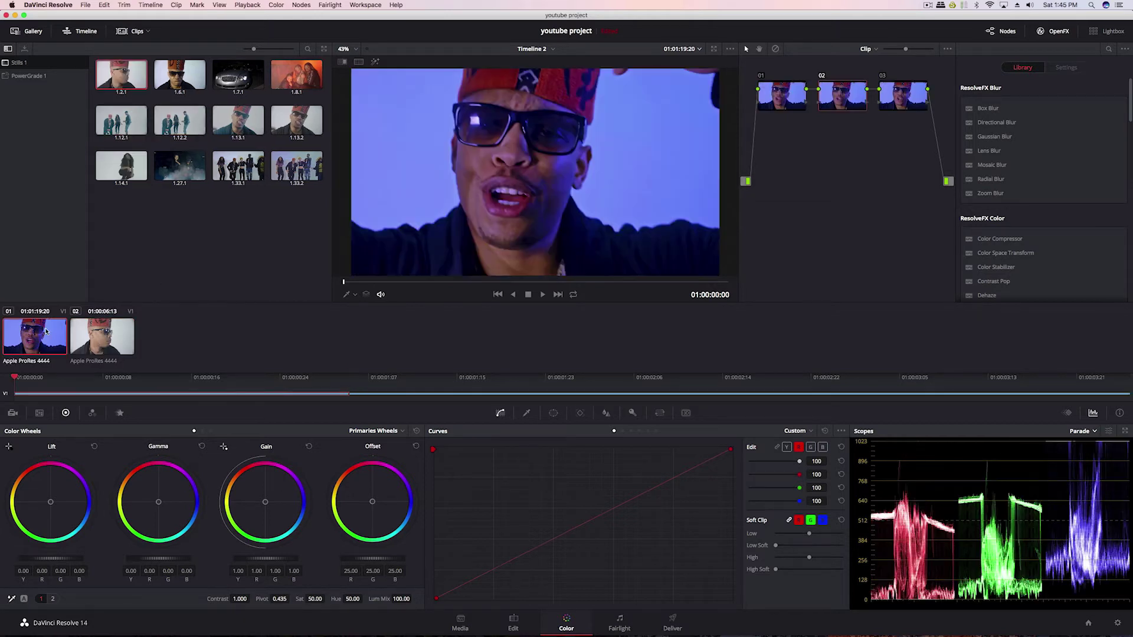
key(super+alt+g)
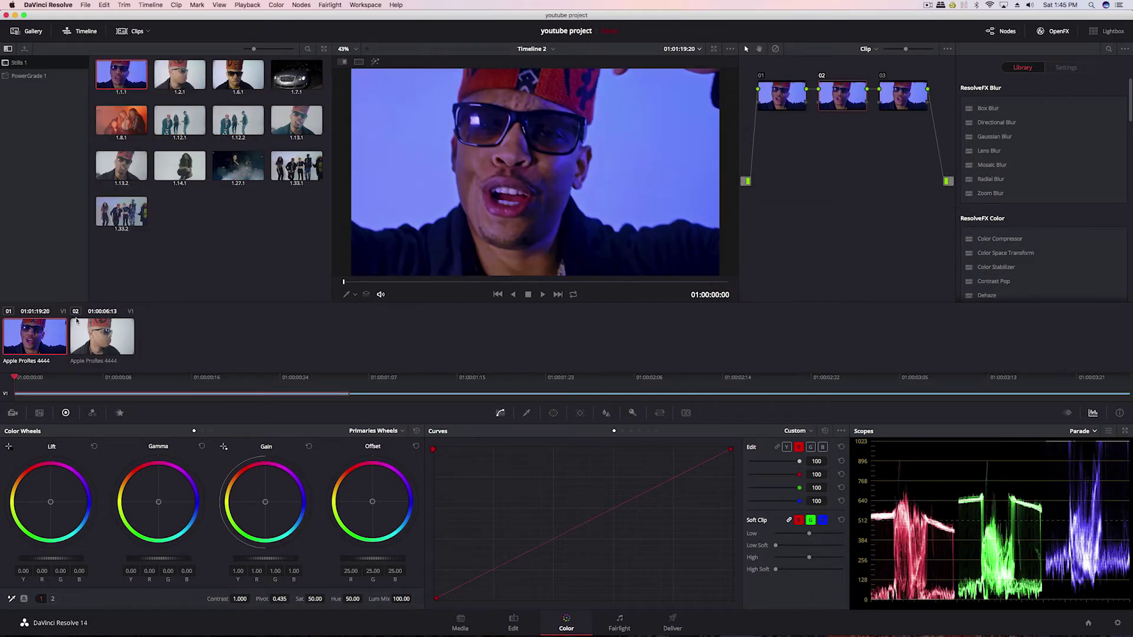
key(Down)
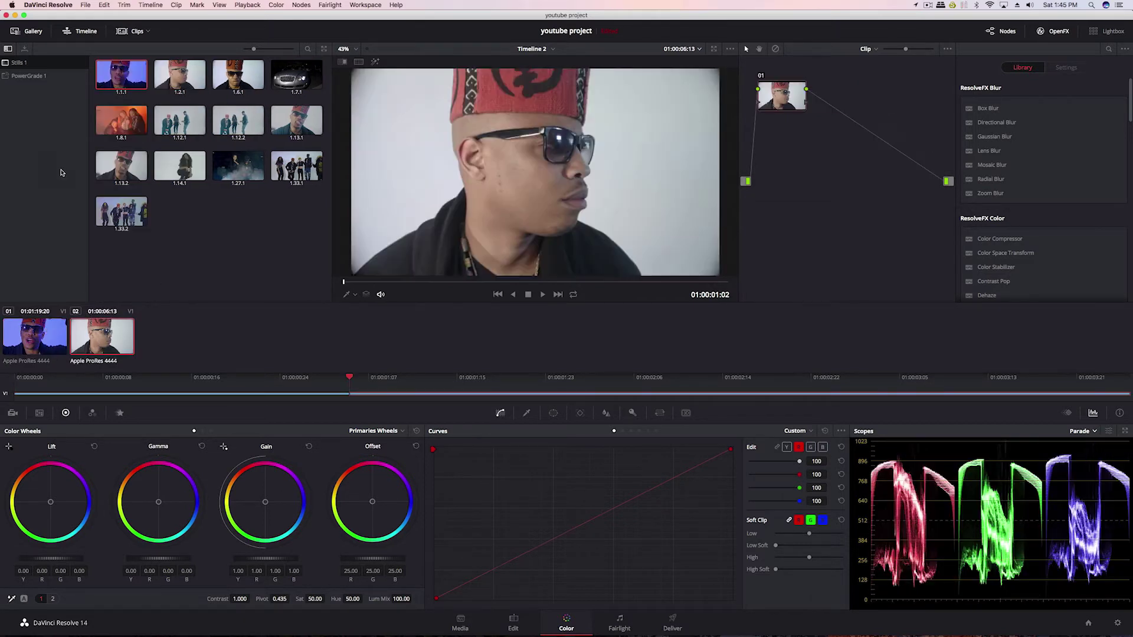
middle_click(116, 77)
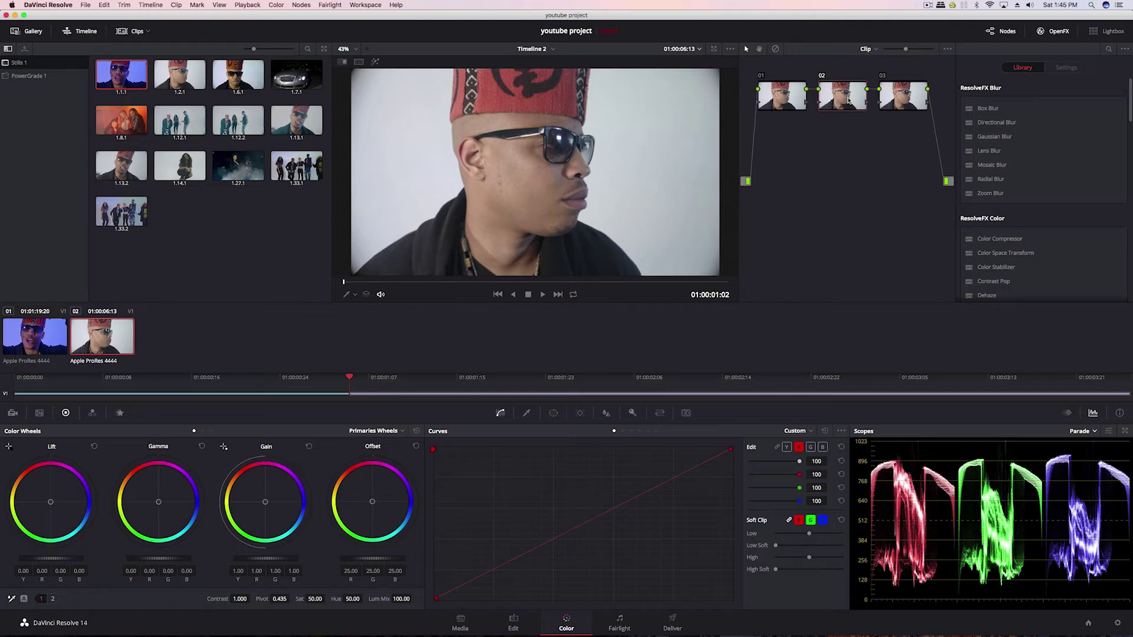
Compare clips 01 and 02, then copy clip 01's grade onto clip 02 and undo it.
key(Up)
click(131, 341)
click(34, 326)
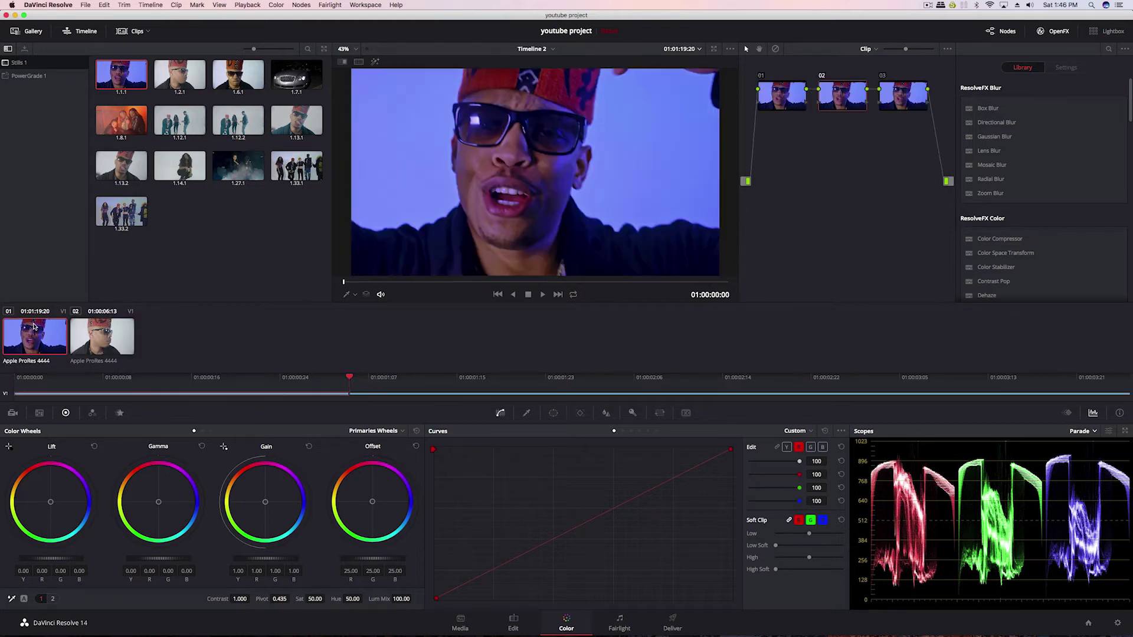
click(102, 342)
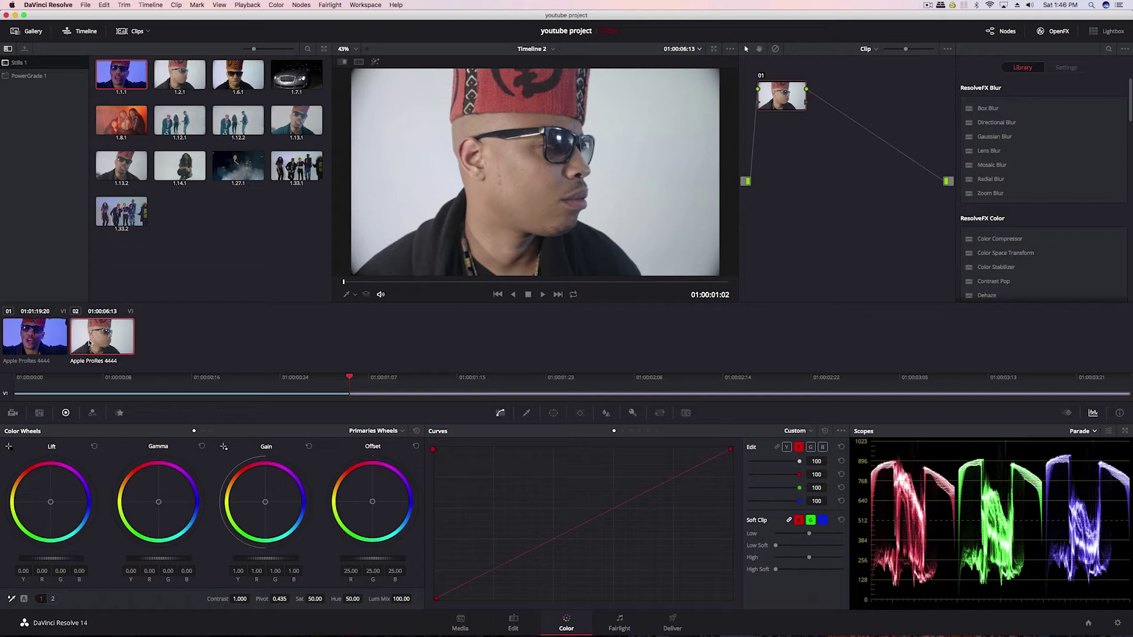
click(49, 340)
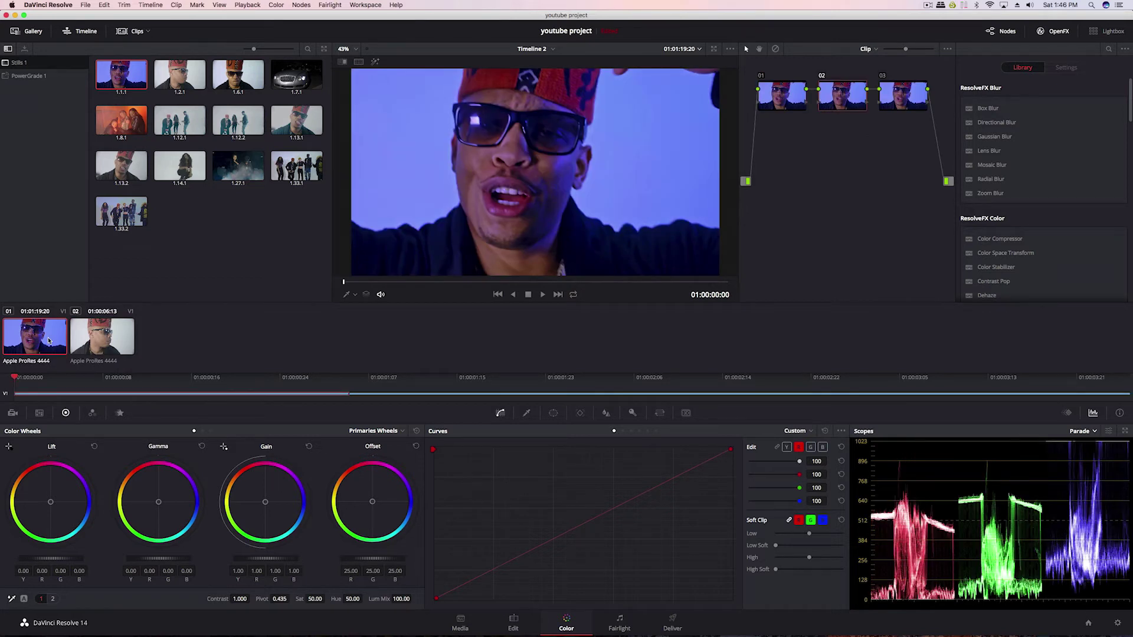
click(90, 344)
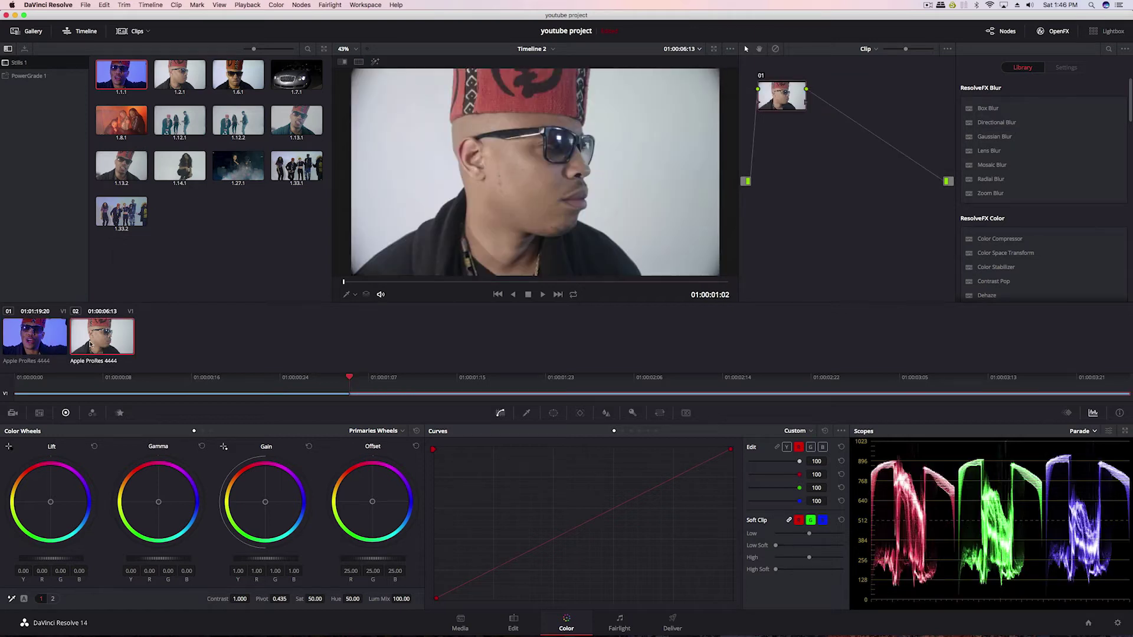
middle_click(51, 342)
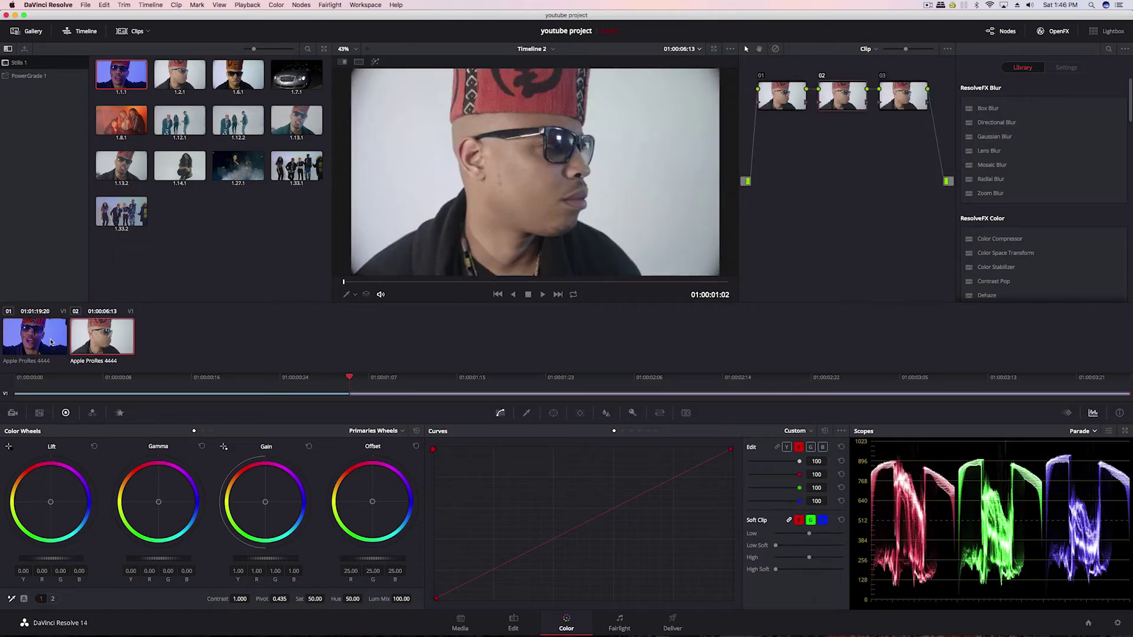
key(super+z)
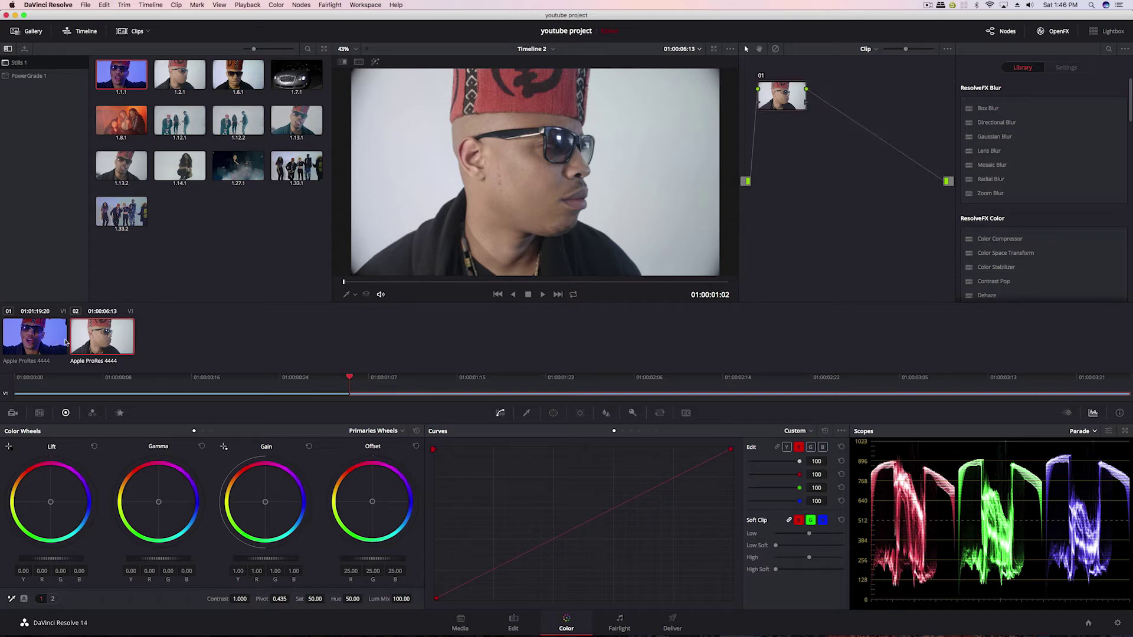
Select clips 01 and 02 and apply Shot Match to this Clip on reference clip 01.
click(46, 345)
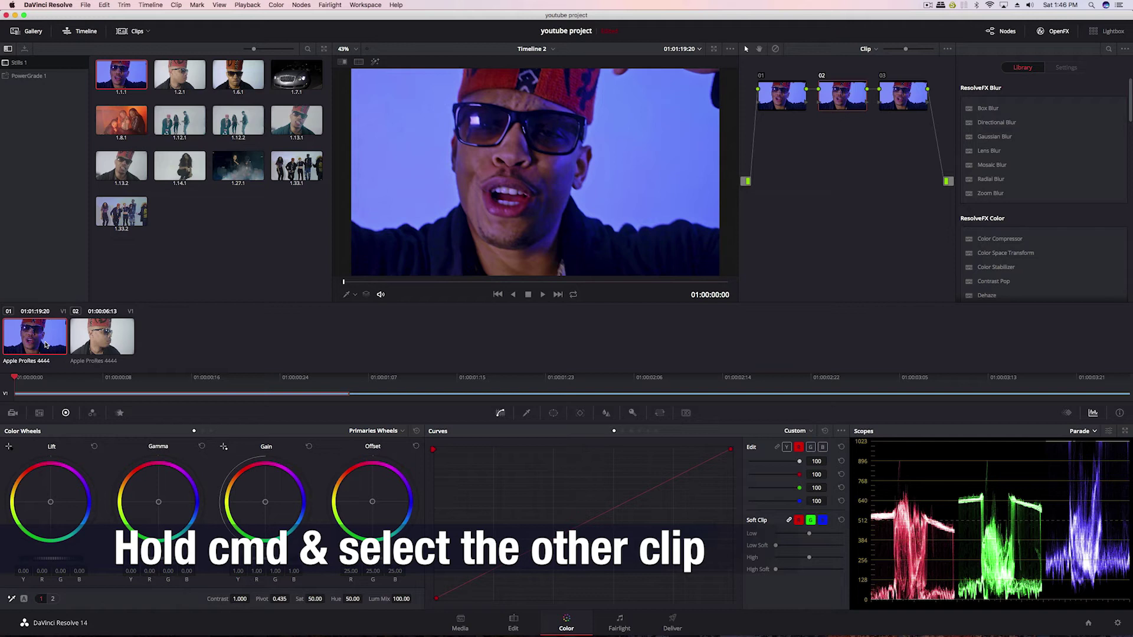
super+click(103, 342)
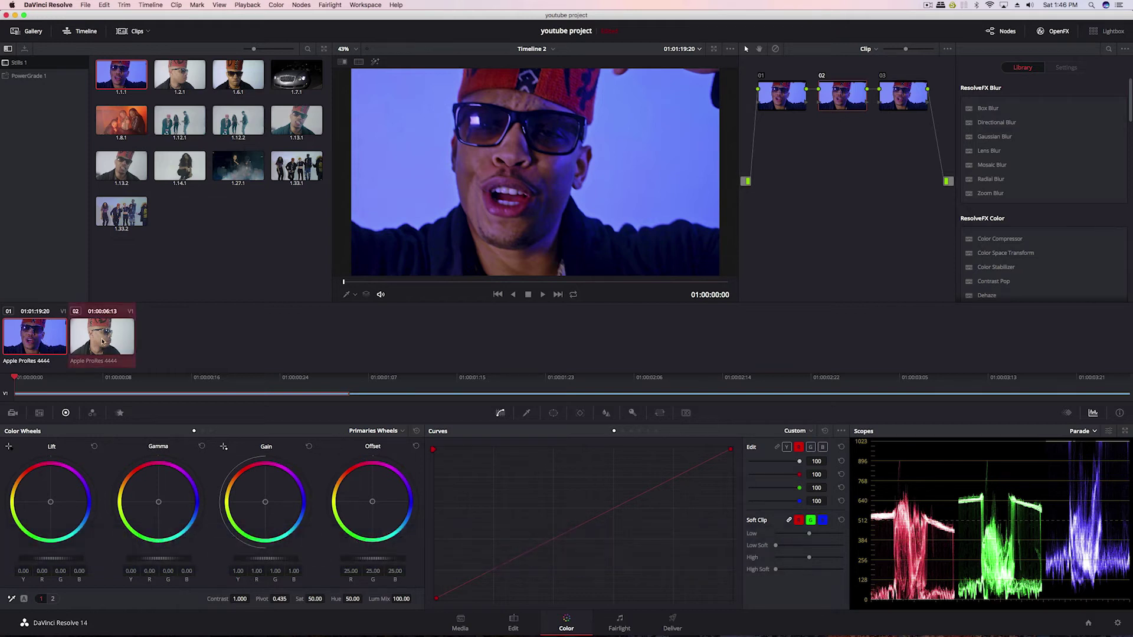
right_click(22, 342)
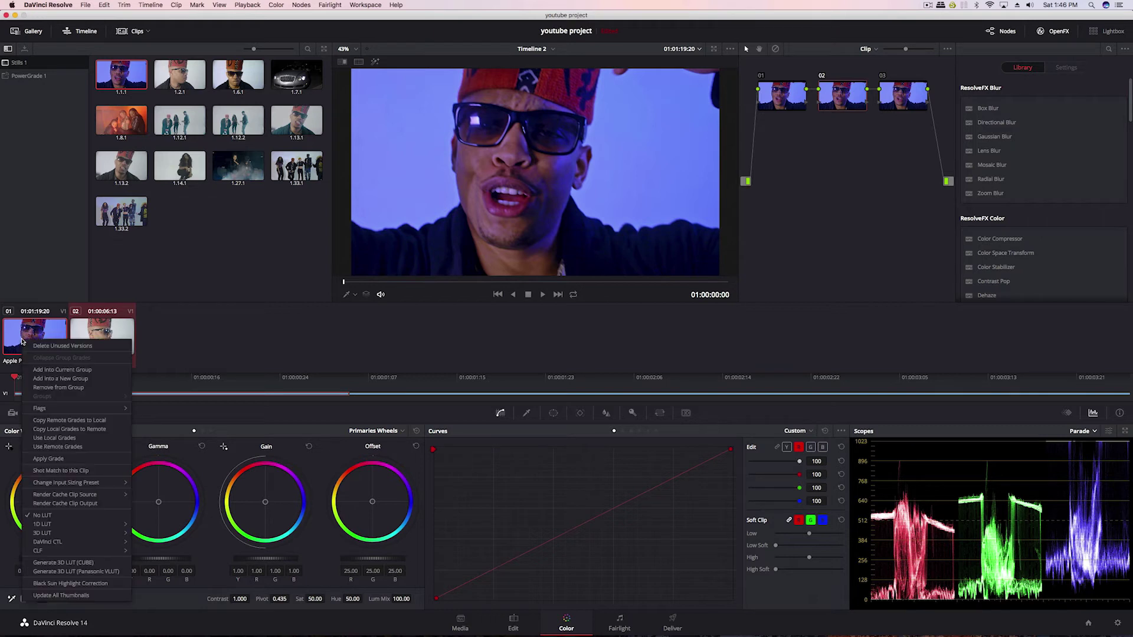
click(63, 471)
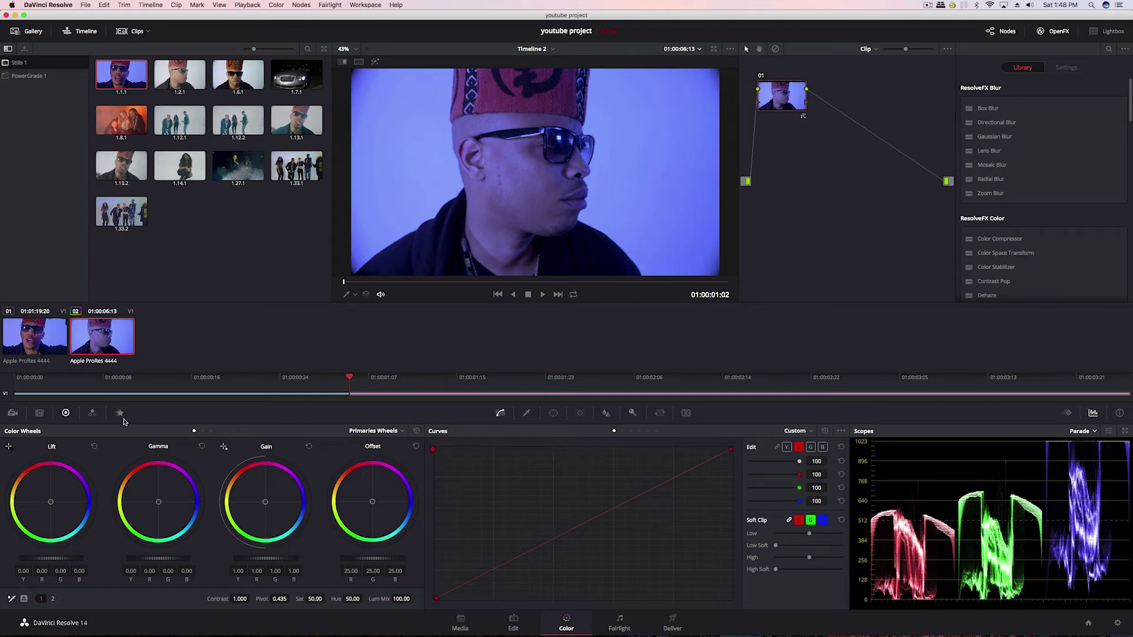
Include reference clip 01 in the selection and enable the viewer's split-screen mode.
key(super+Tab)
super+click(43, 342)
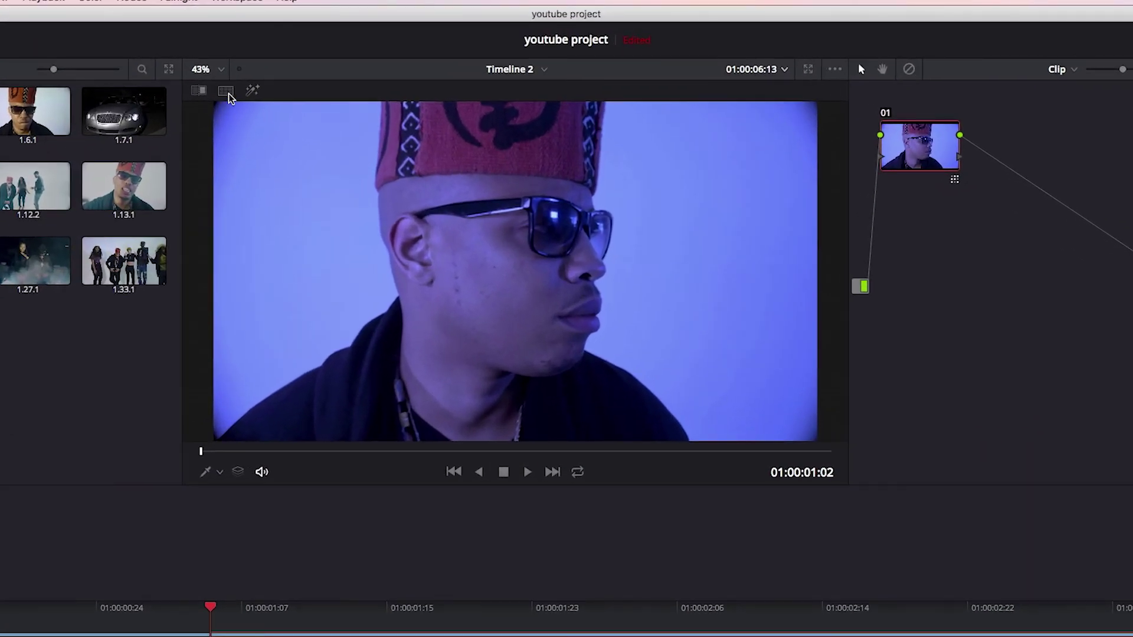
click(358, 61)
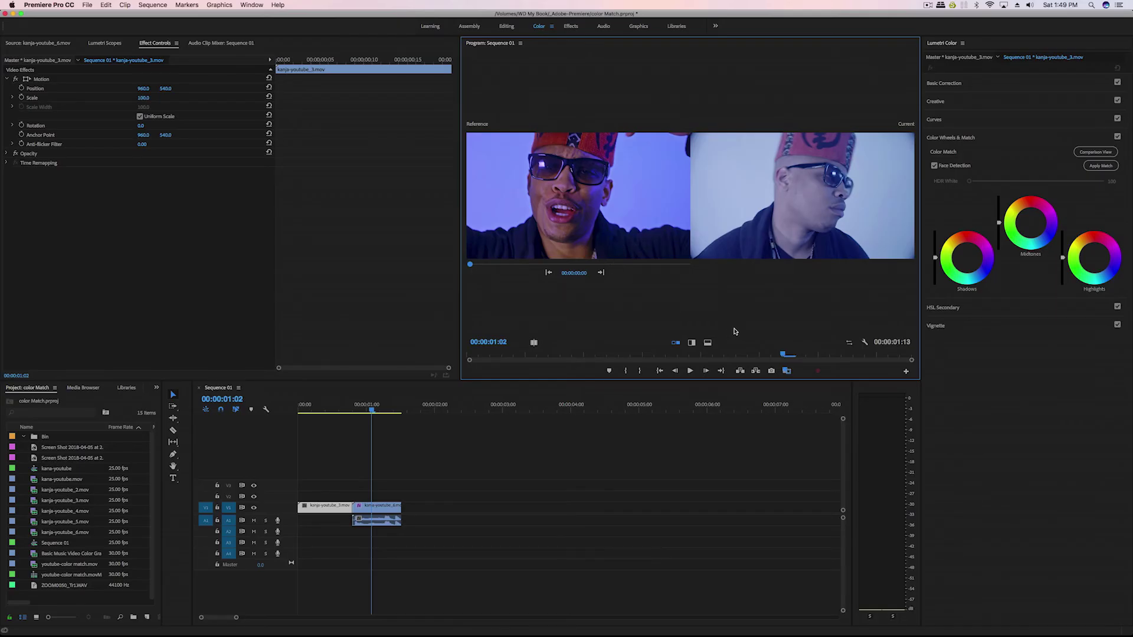
Maximize Premiere Pro's Program Monitor to show the reference beside the close-up.
key(grave)
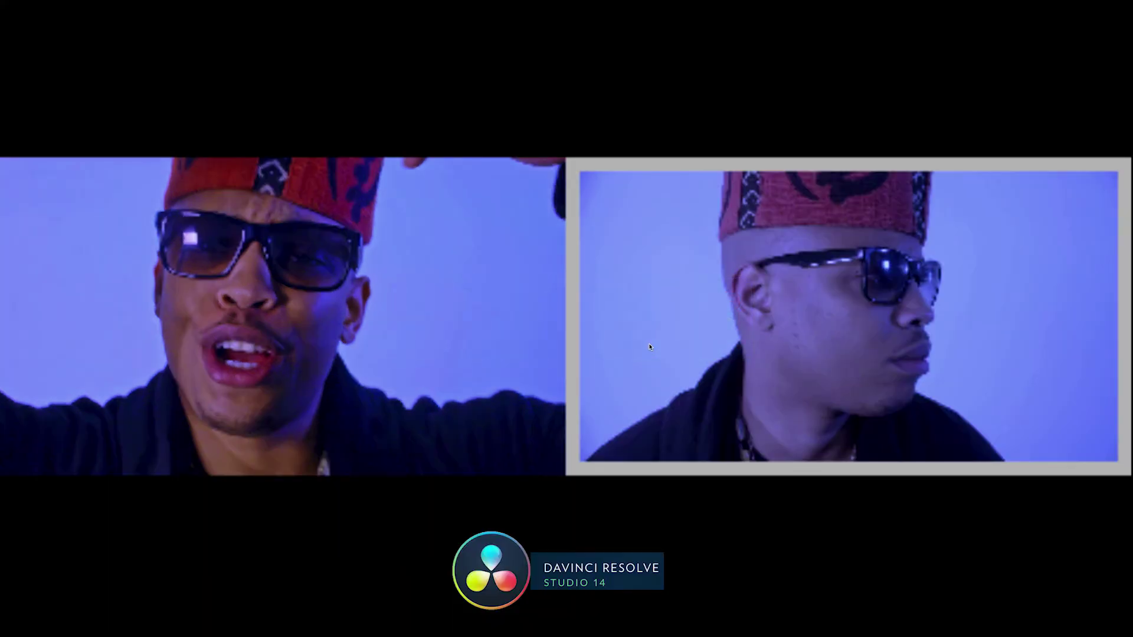
mouse_move(637, 534)
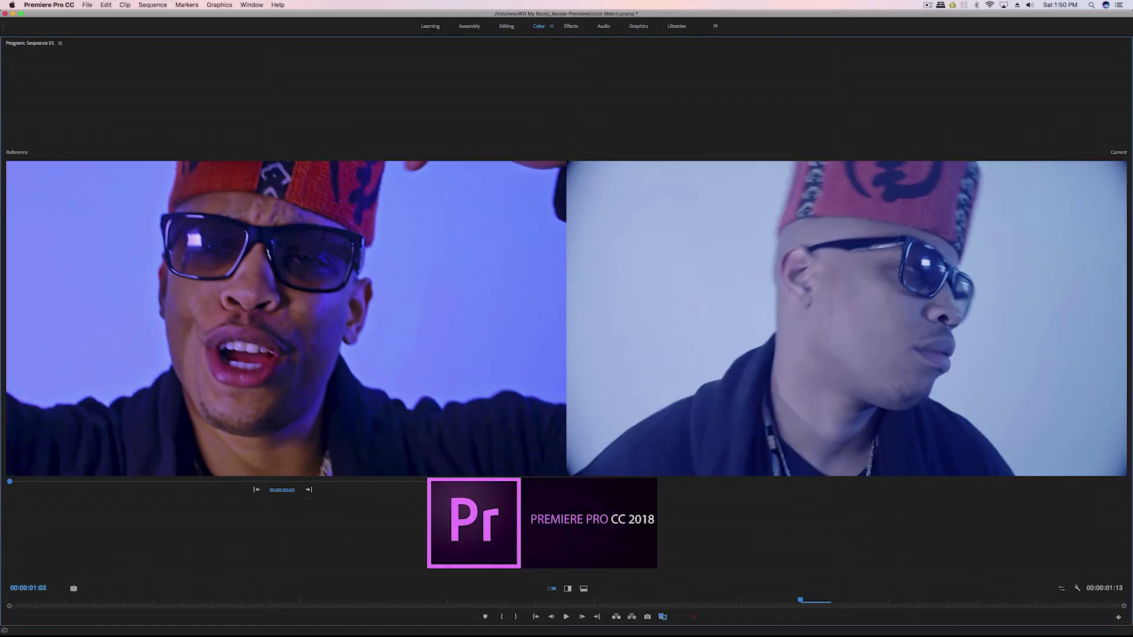
Restore Premiere Pro's normal Color workspace layout with the Lumetri Color Match settings.
key(grave)
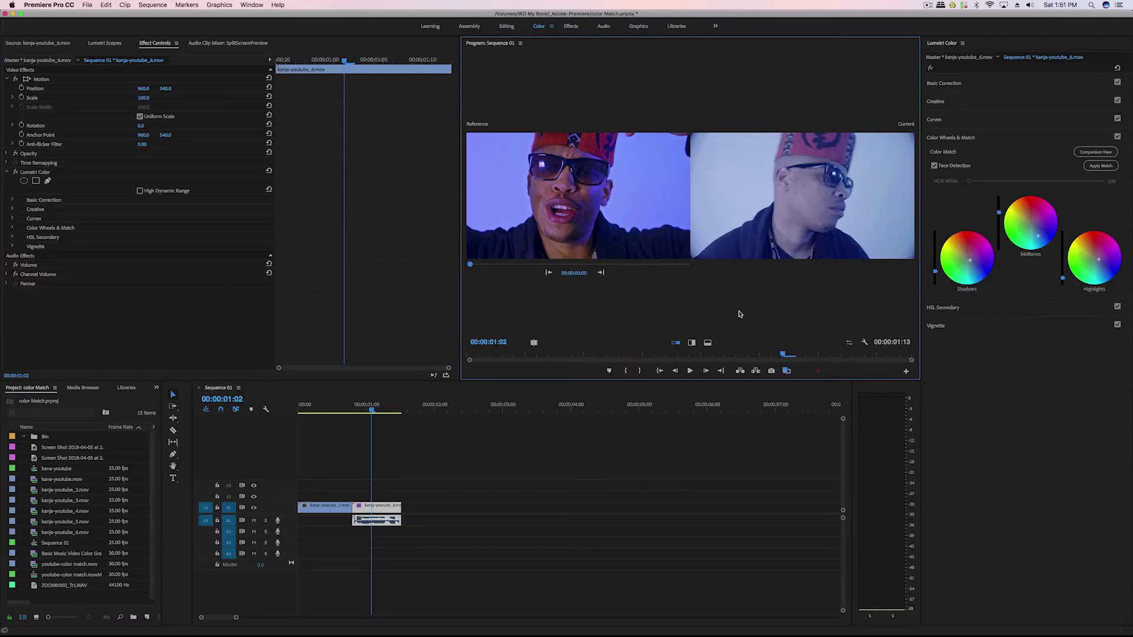